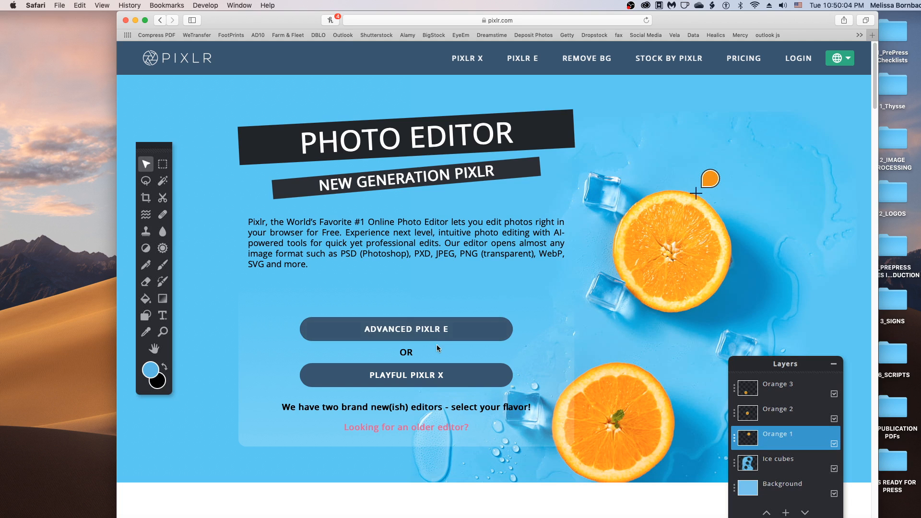
Open Smart_Three11ozFullWrapMugsFinal_8x12.jpg in Pixlr X, keeping its original size of 3600 px.
click(390, 378)
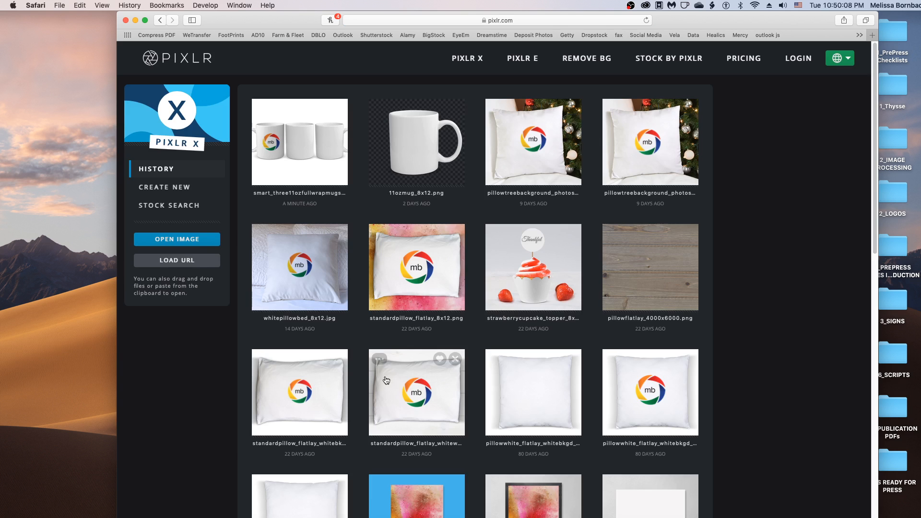
click(193, 241)
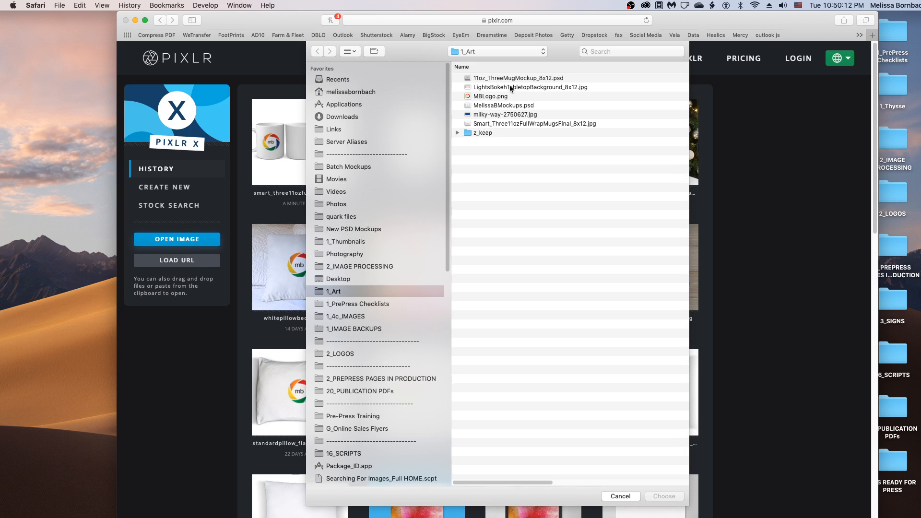
click(500, 123)
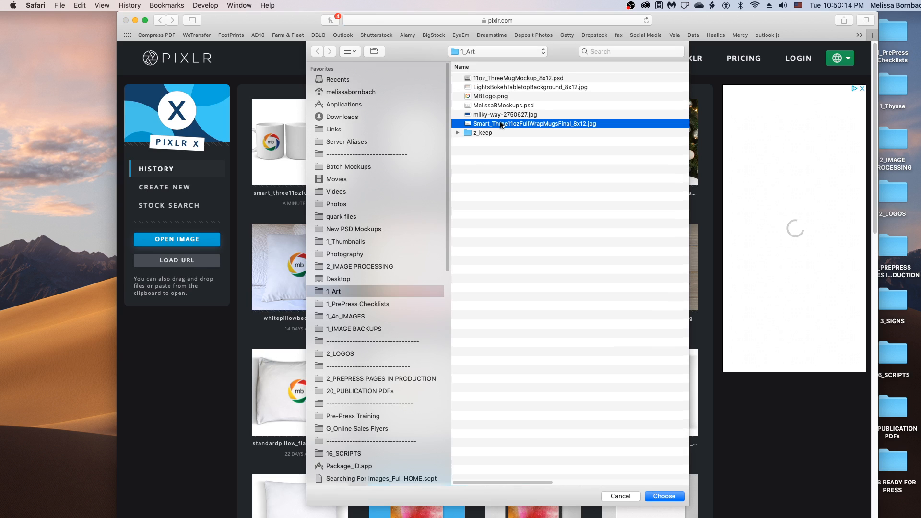
double_click(500, 123)
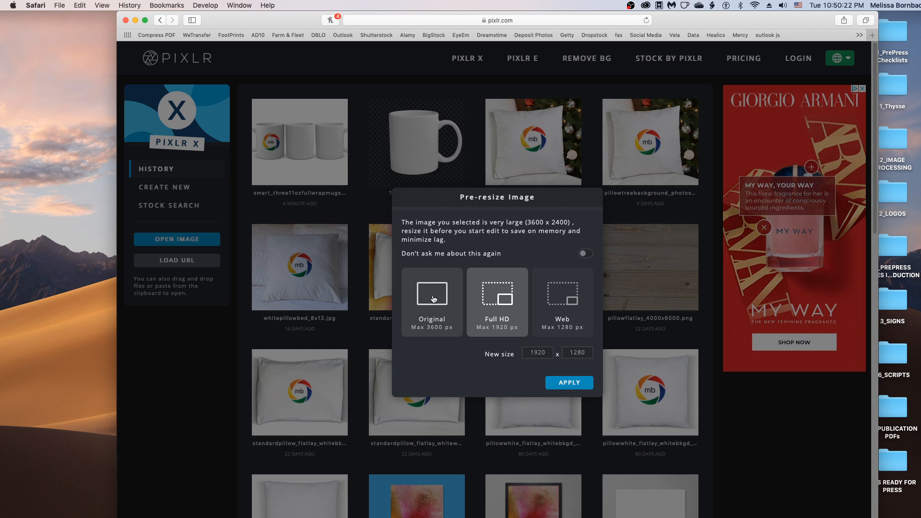
click(434, 298)
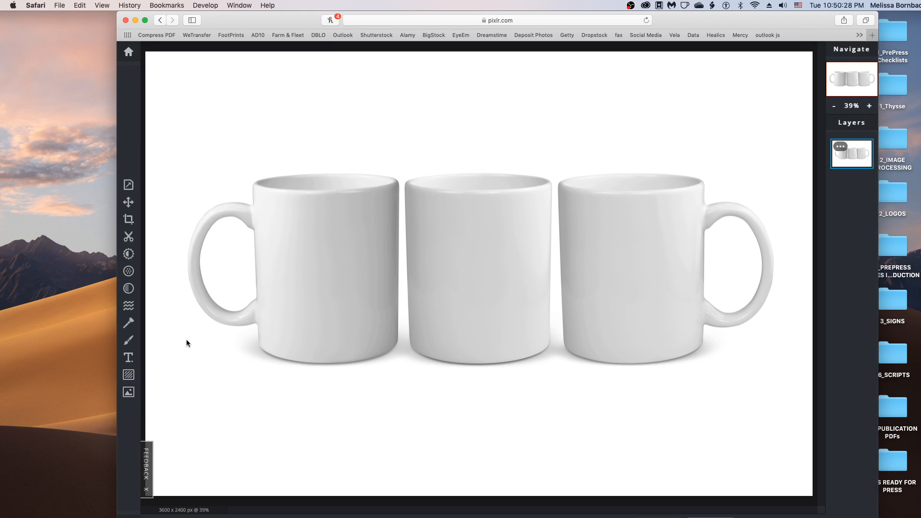
Add MBLogo.png from the 1_Art folder as a layer in the current mug document.
click(127, 393)
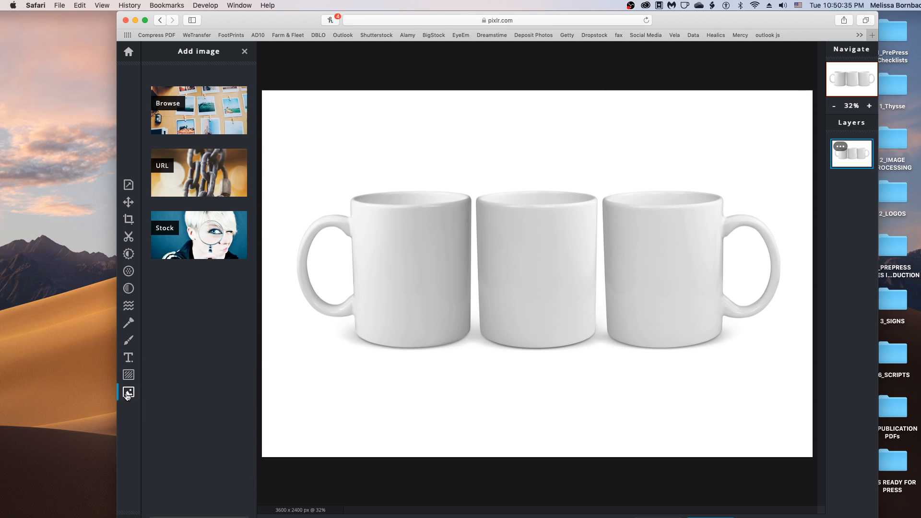
click(203, 107)
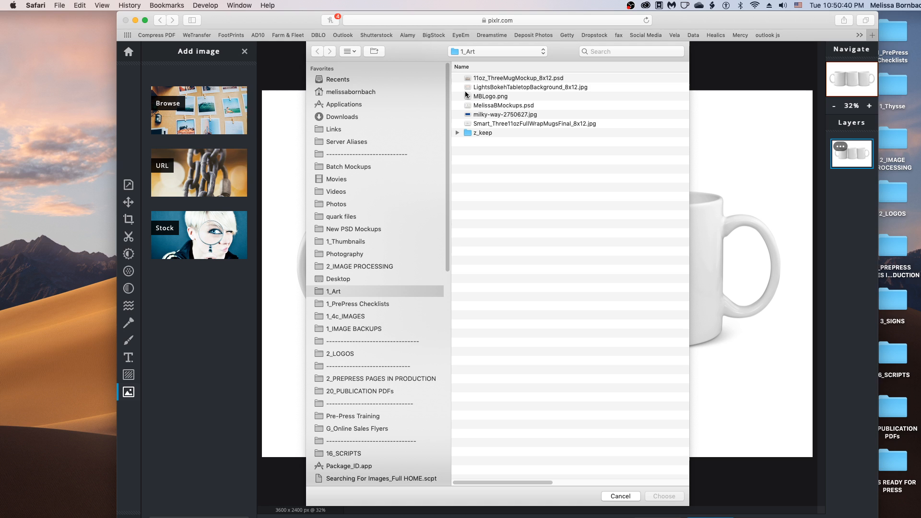
click(482, 96)
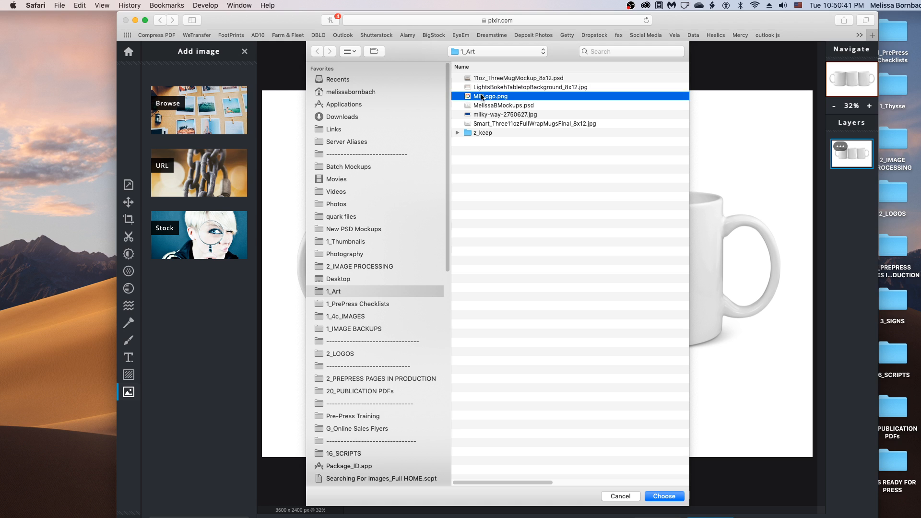
click(663, 497)
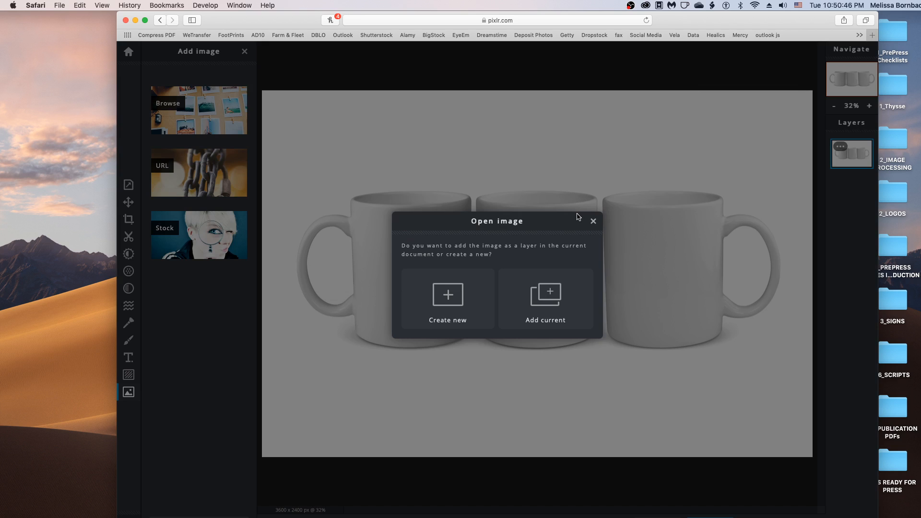
click(546, 294)
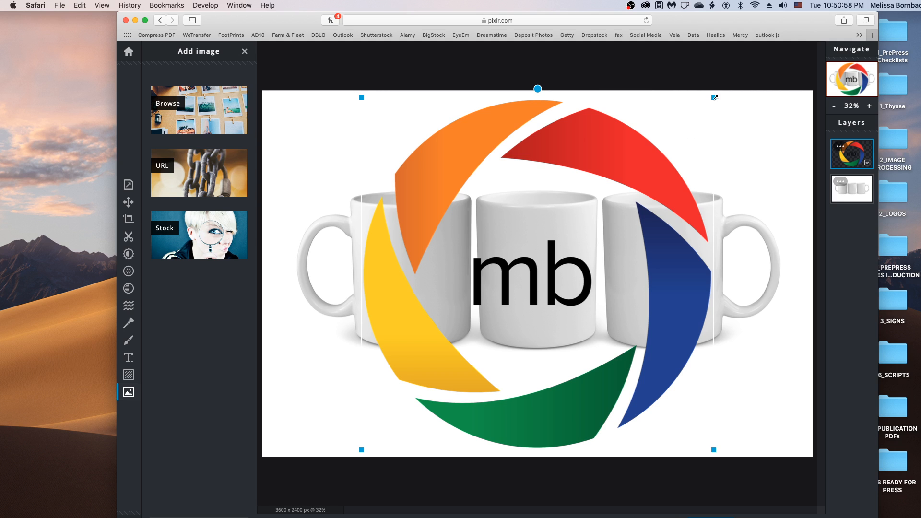
Scale the logo down to fit centered on the left mug and set its layer's blend mode to Multiply.
drag(714, 97, 443, 362)
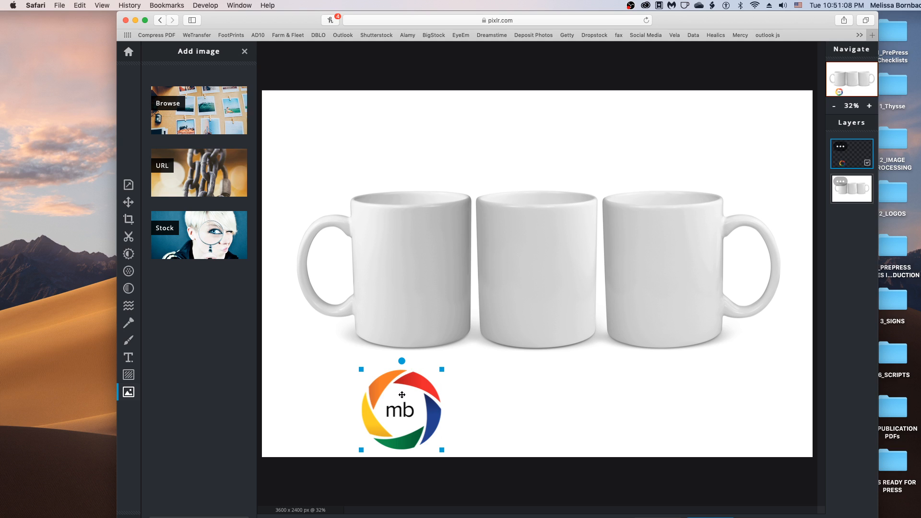
drag(402, 394, 412, 259)
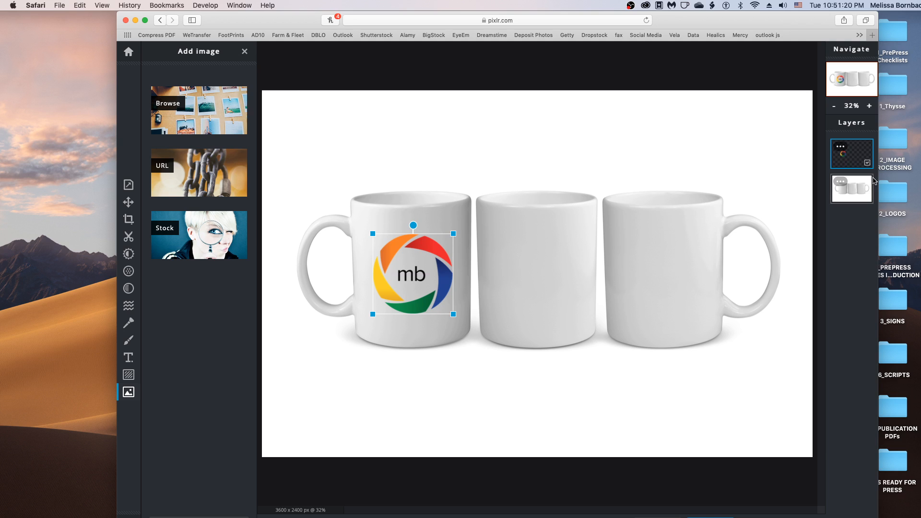
click(840, 148)
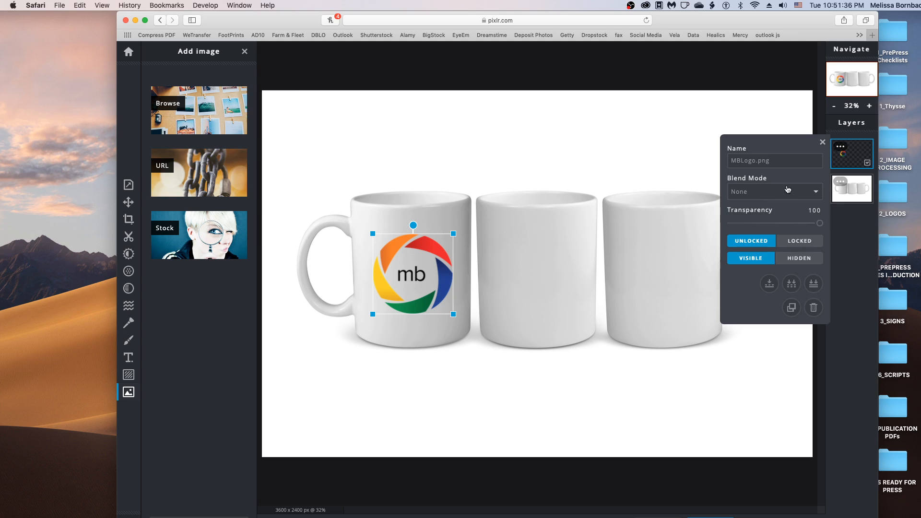
click(771, 192)
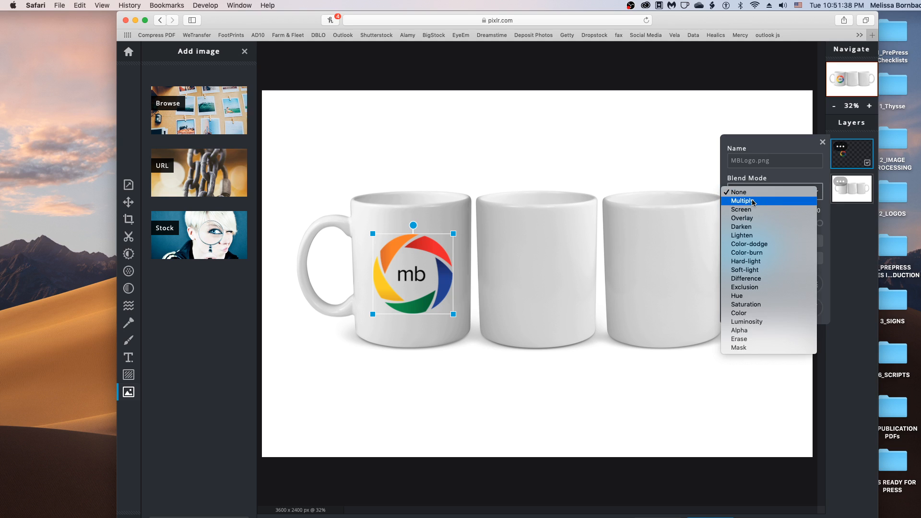
click(751, 201)
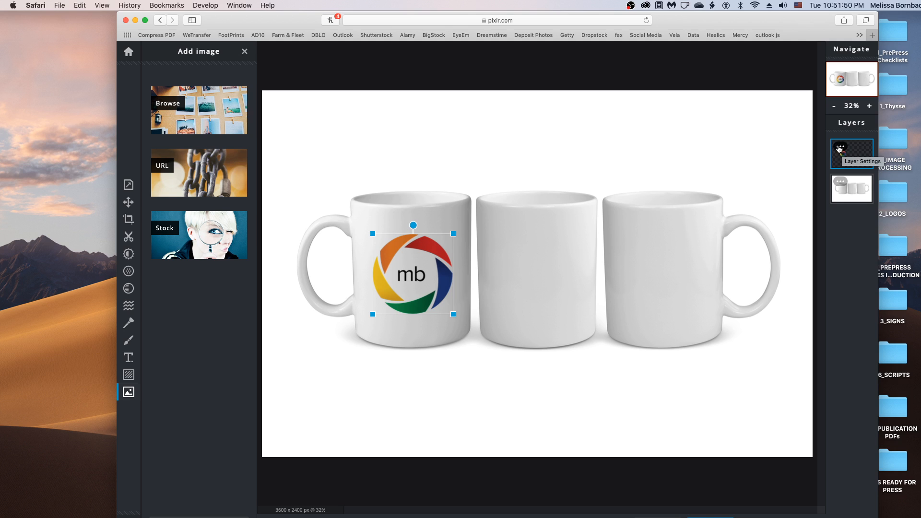
Duplicate the logo layer and place the copy centered on the middle mug.
click(840, 147)
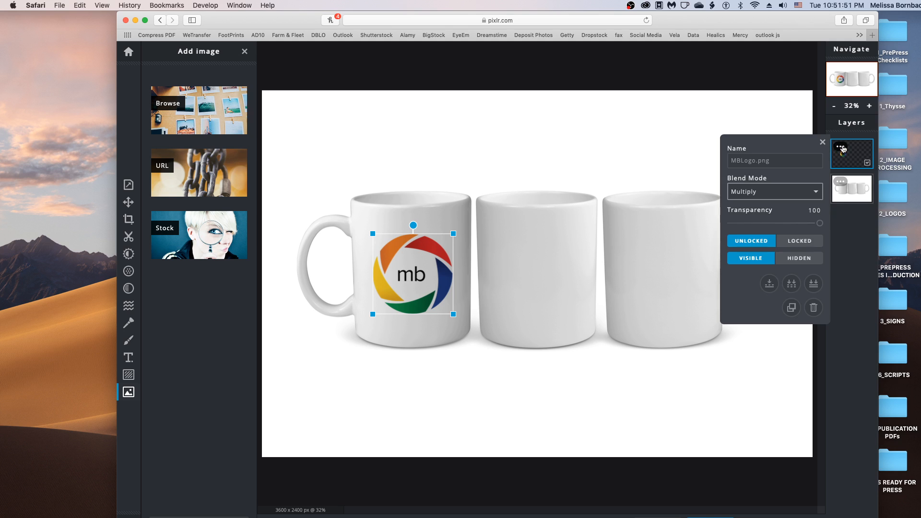
click(791, 307)
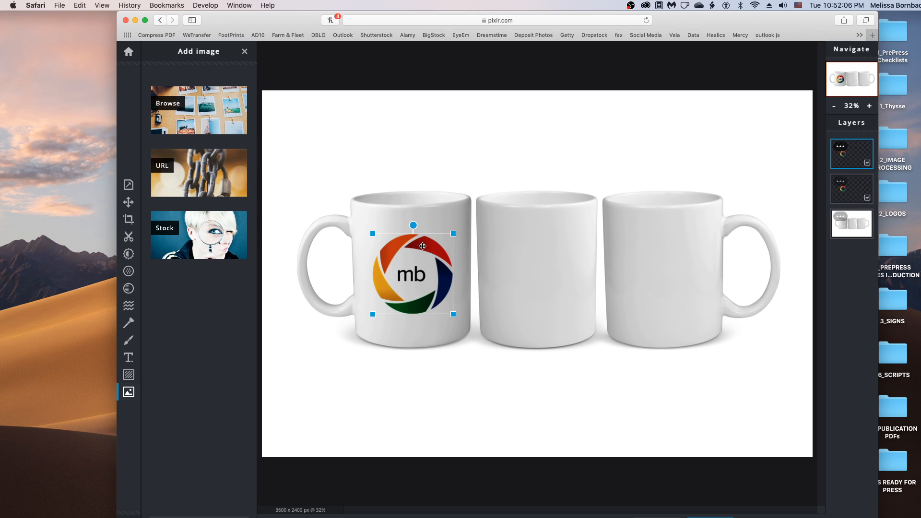
drag(423, 245, 542, 248)
Duplicate the middle mug's logo layer, place the copy centered on the right mug, and deselect it.
click(840, 146)
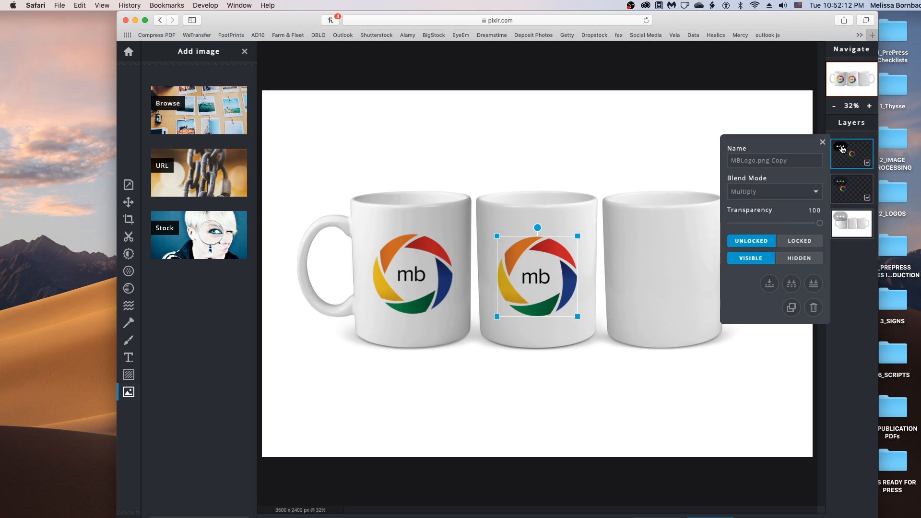
click(791, 308)
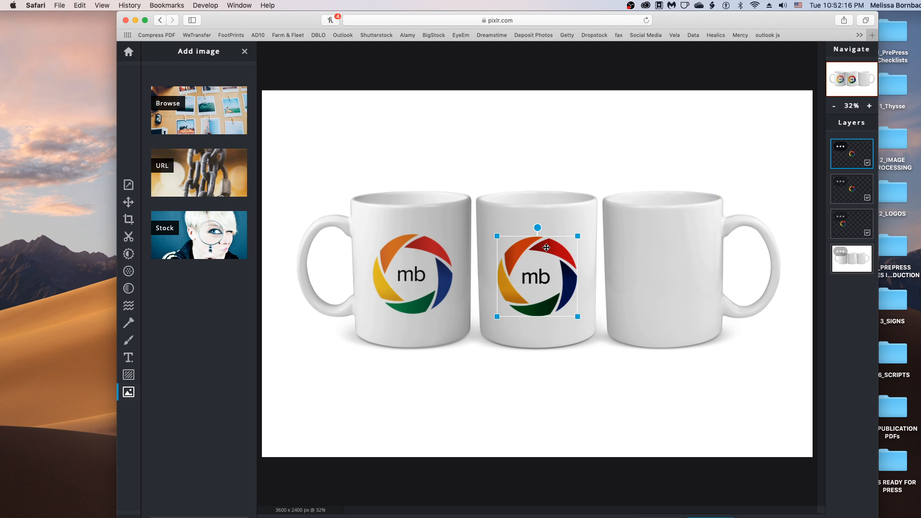
drag(546, 247, 673, 247)
click(668, 134)
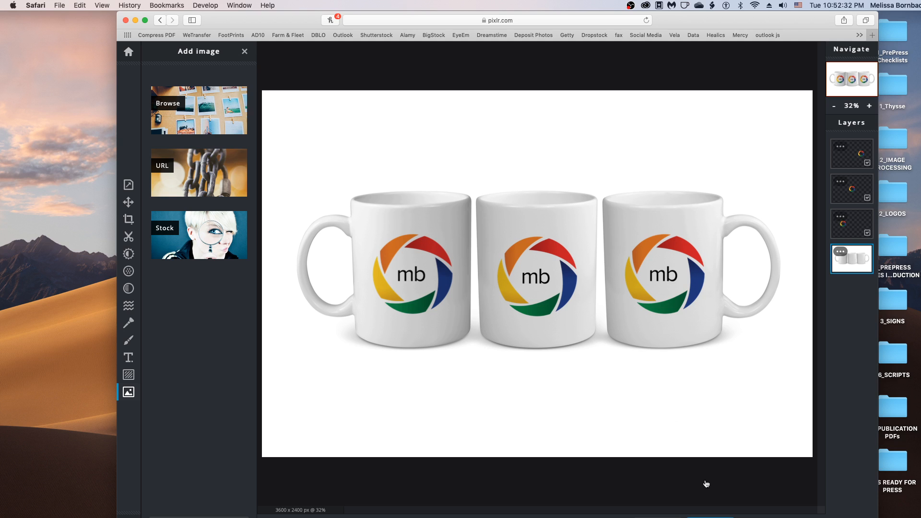
Save the finished mockup as a 3600 x 2400 JPG at 100% quality and download it.
key(super+s)
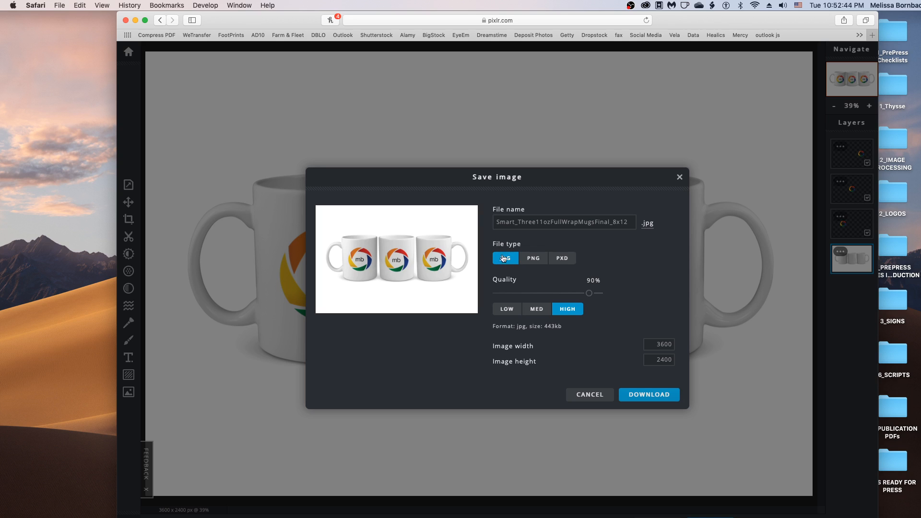
drag(590, 293, 628, 295)
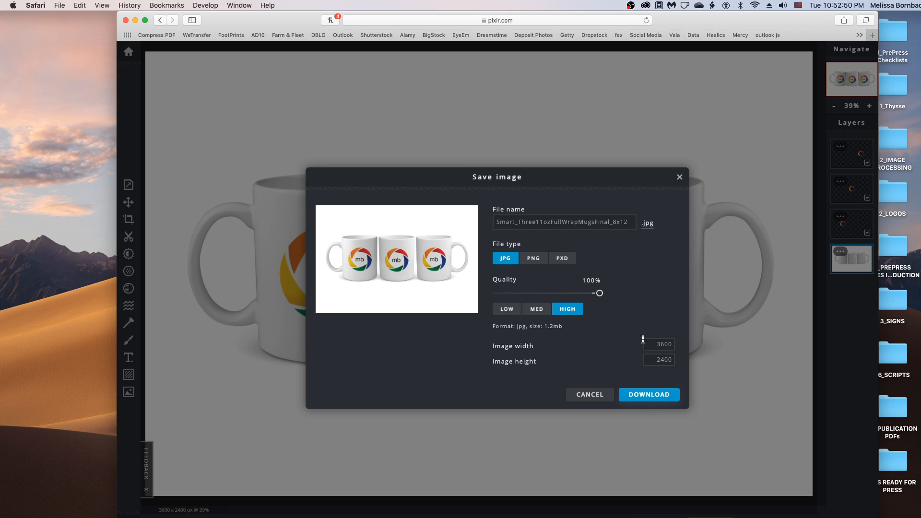
click(647, 399)
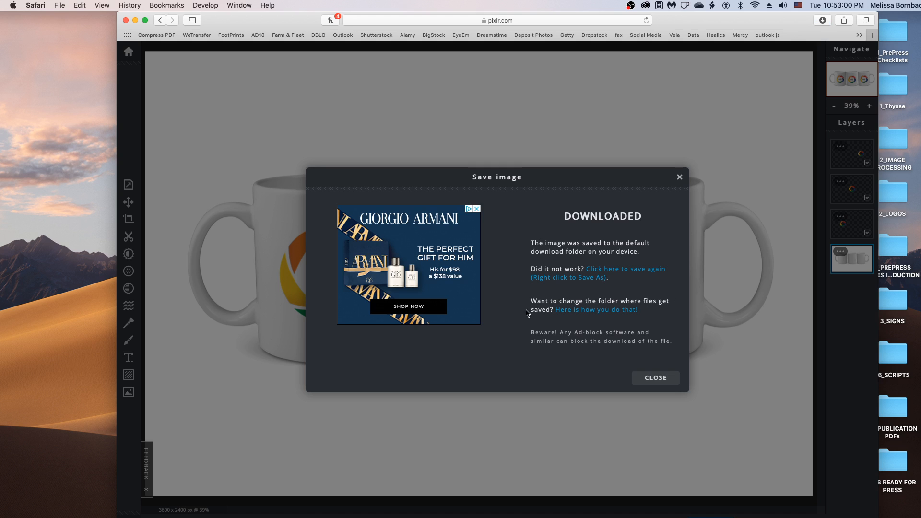
click(652, 379)
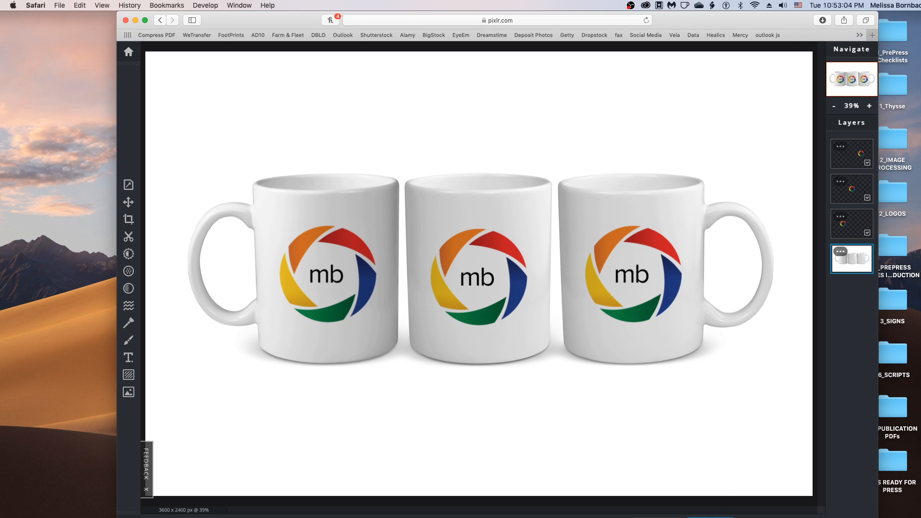
Check the PXD file type option in the image save settings and close them.
click(709, 517)
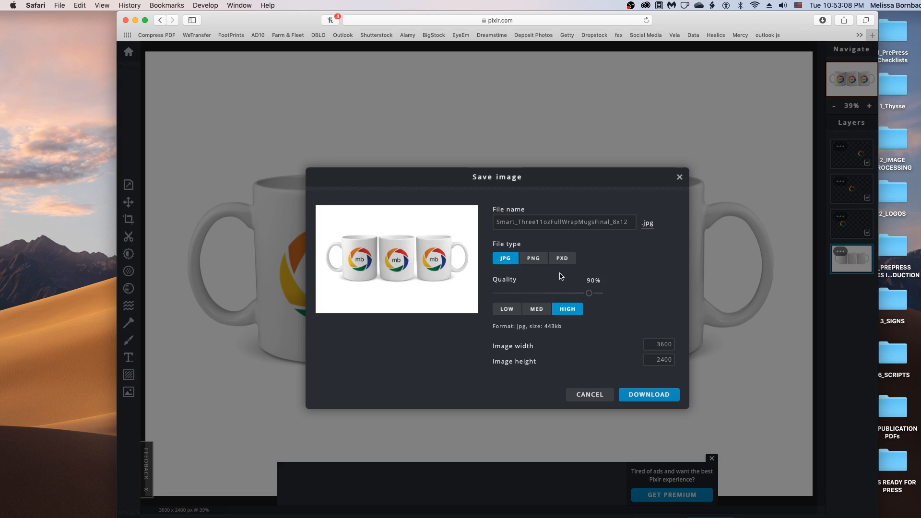
click(566, 258)
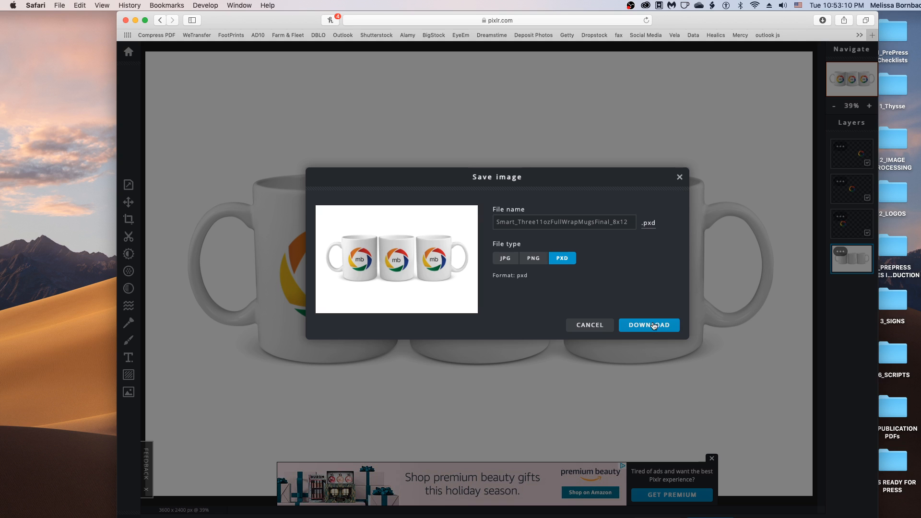
click(680, 178)
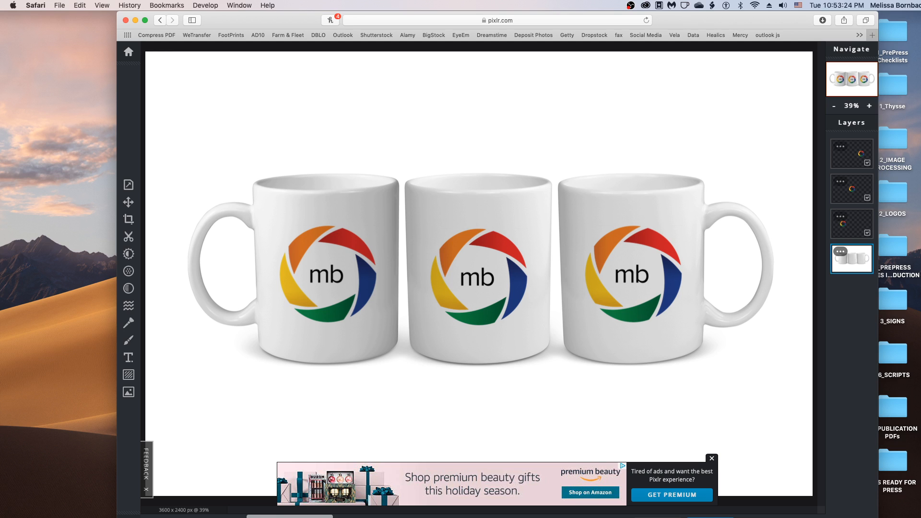
Switch to Photoshop to view the open mockup promotion document.
key(super+Tab)
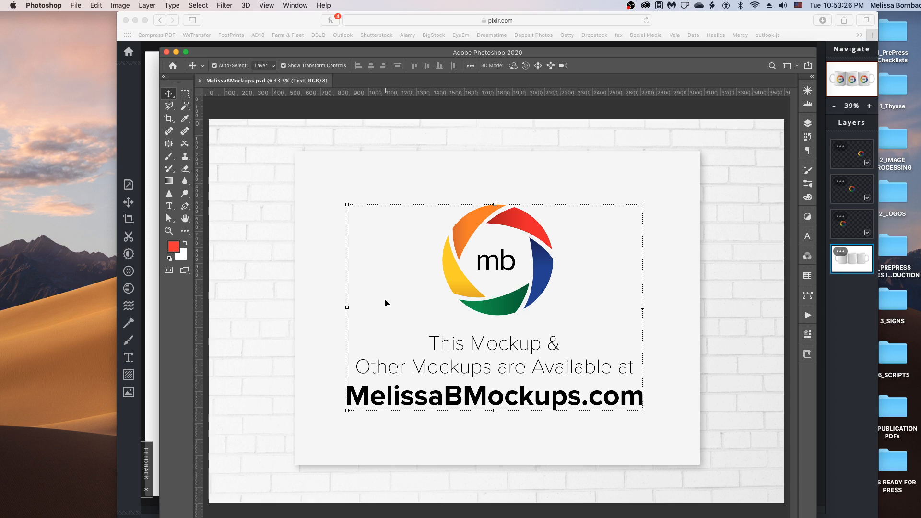